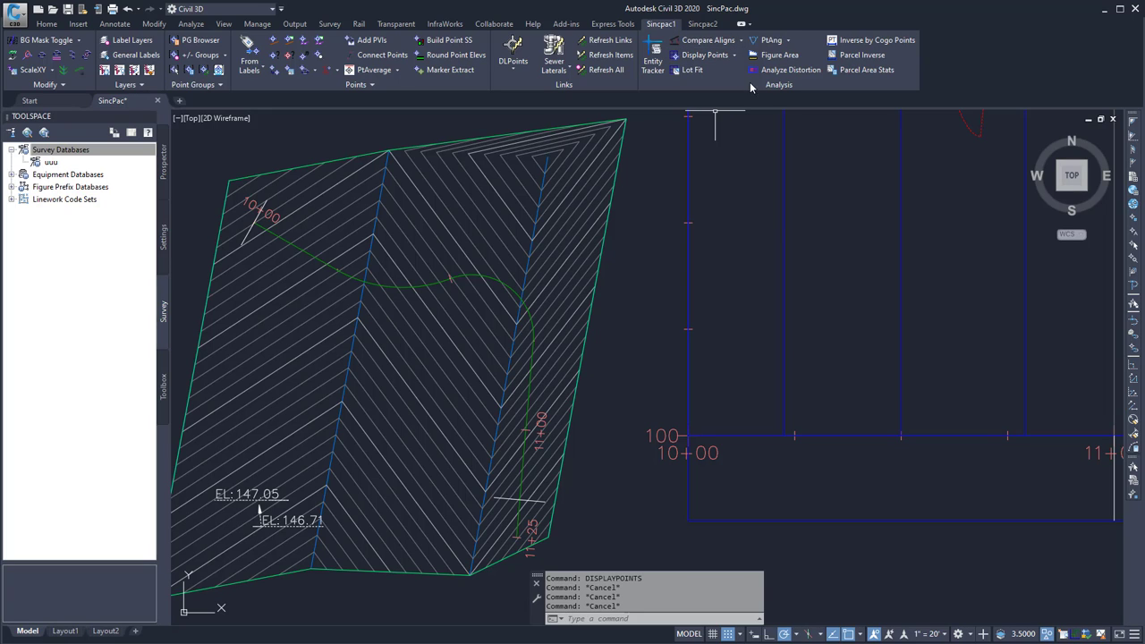
# Start Display Points and set the alignment to Ditch, the profile to Layout (2) and the surface to SincPac
pyautogui.click(735, 55)
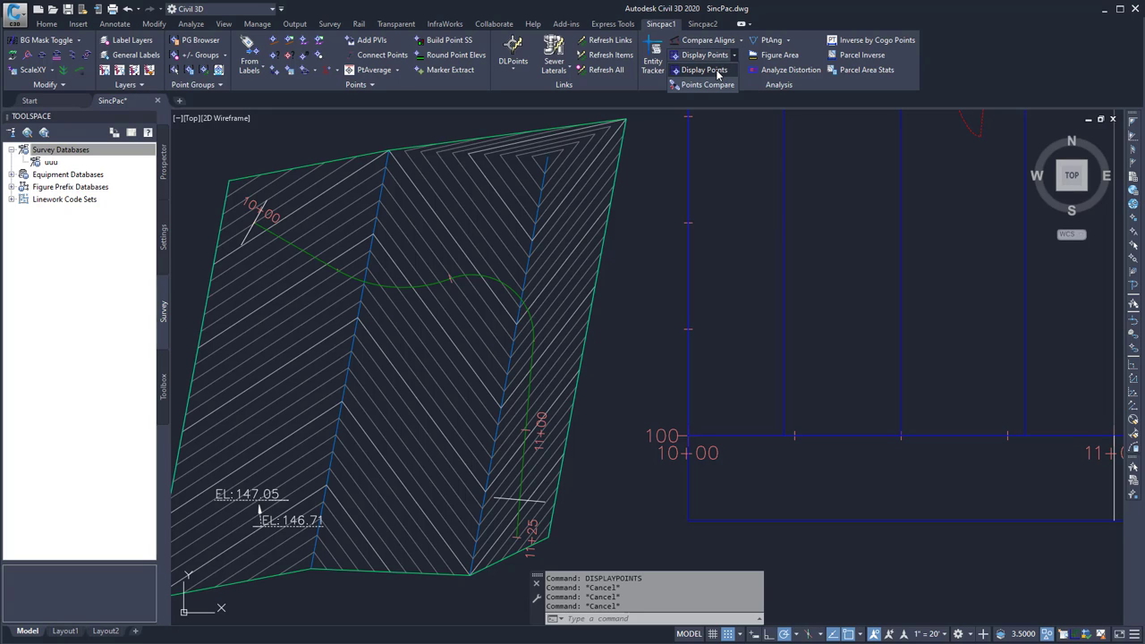
pyautogui.click(716, 72)
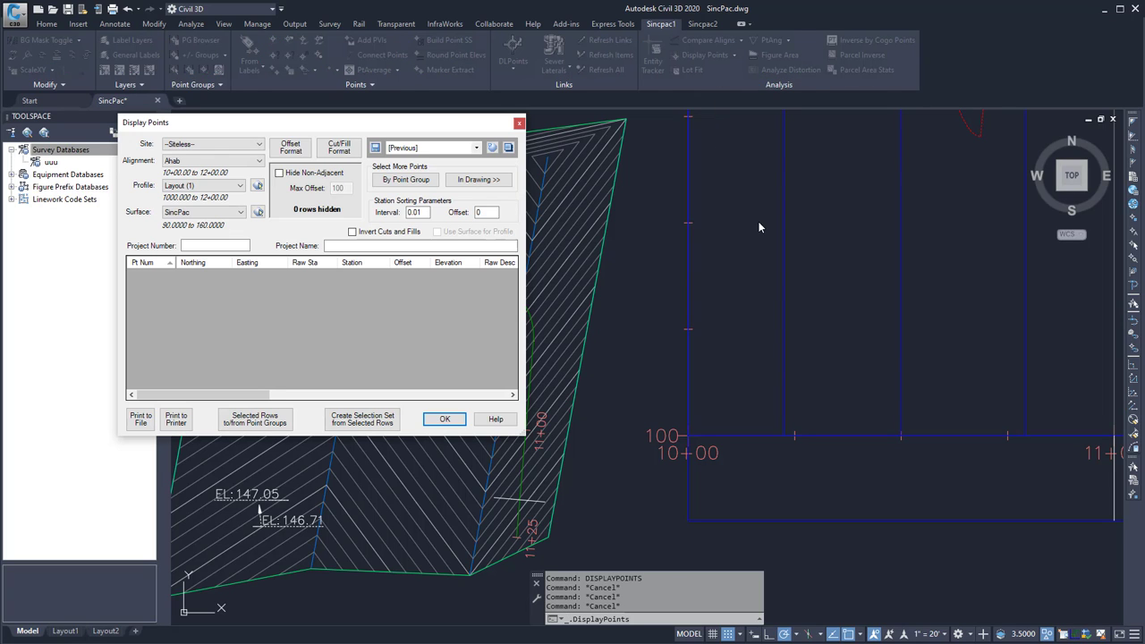
pyautogui.click(215, 161)
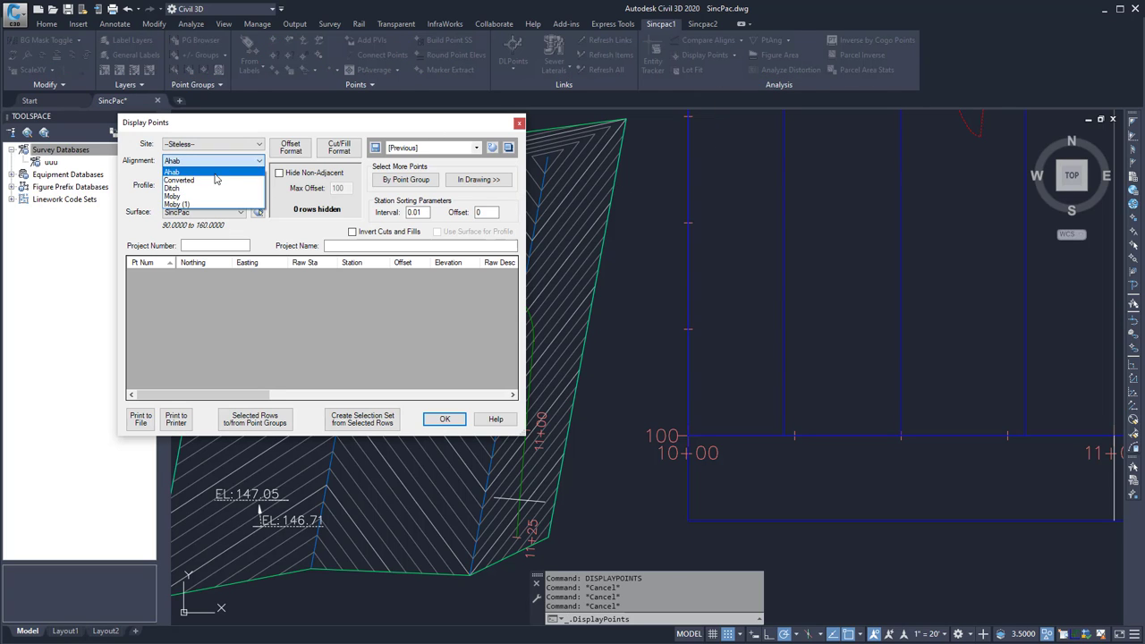
pyautogui.click(214, 188)
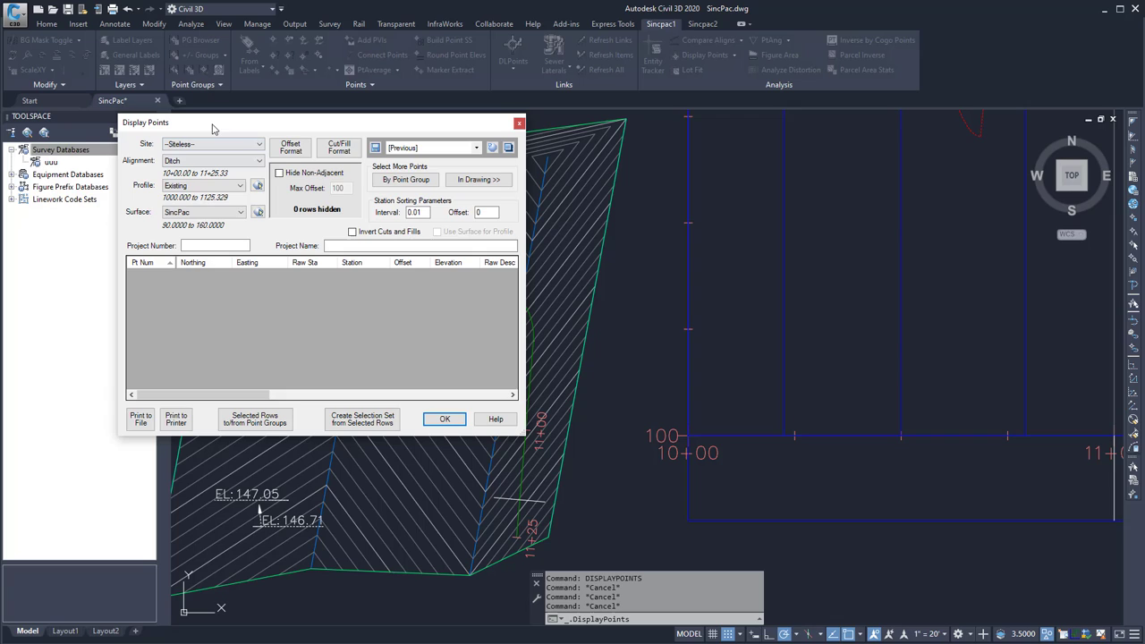
pyautogui.click(212, 185)
pyautogui.click(210, 205)
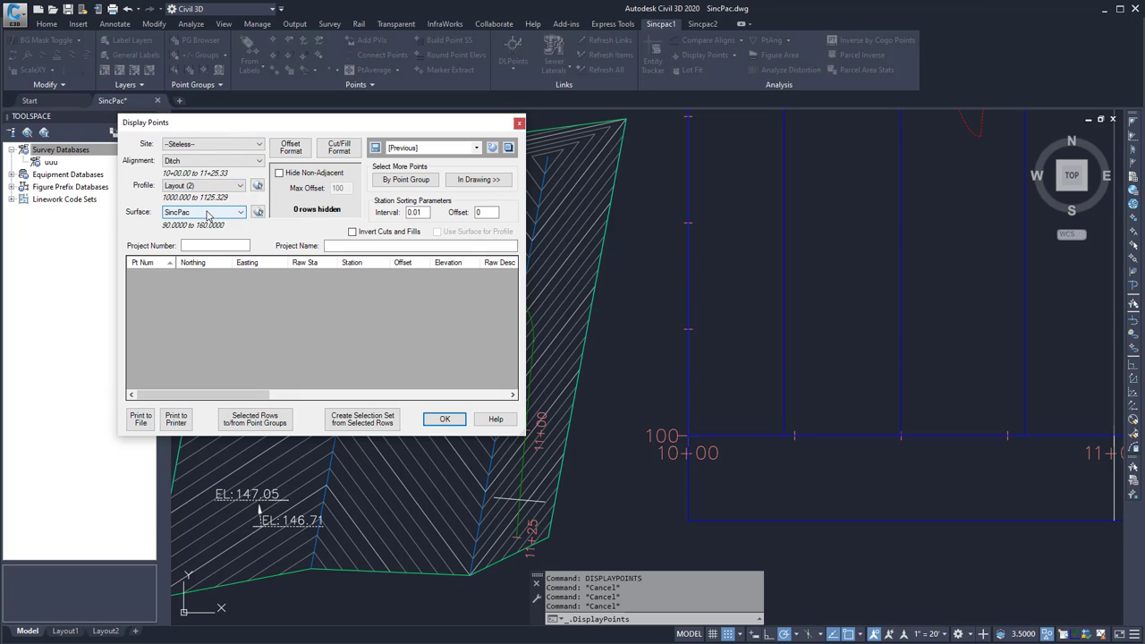
pyautogui.click(207, 215)
pyautogui.click(204, 225)
# Enlarge the Display Points dialog and enter project number 123456 and project name SincPac
pyautogui.click(210, 245)
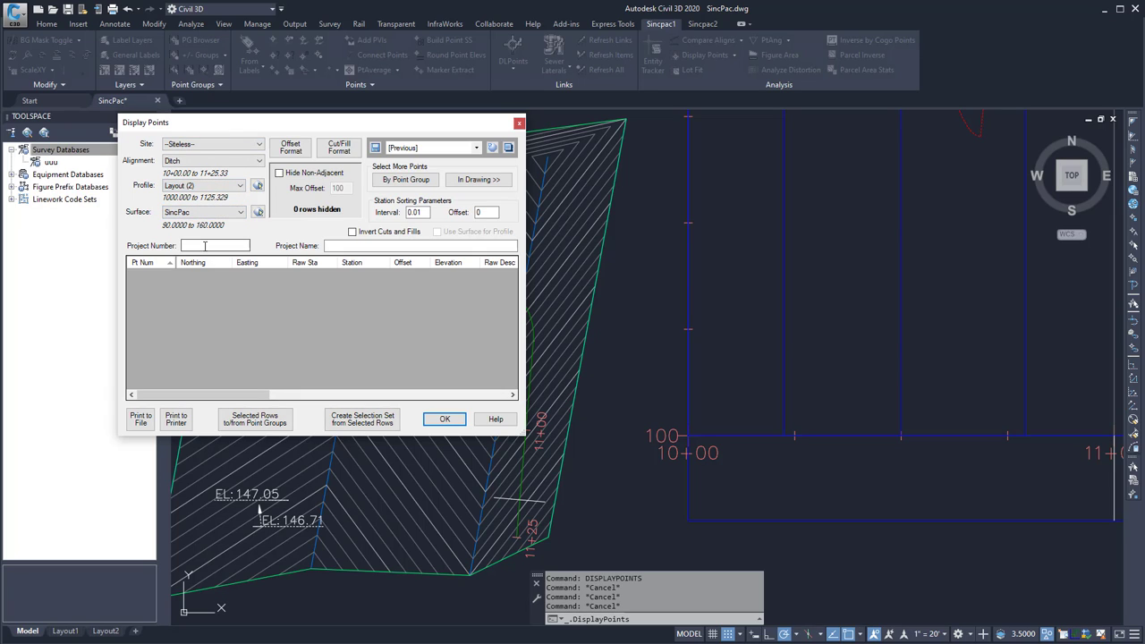
pyautogui.moveTo(521, 436); pyautogui.dragTo(723, 488)
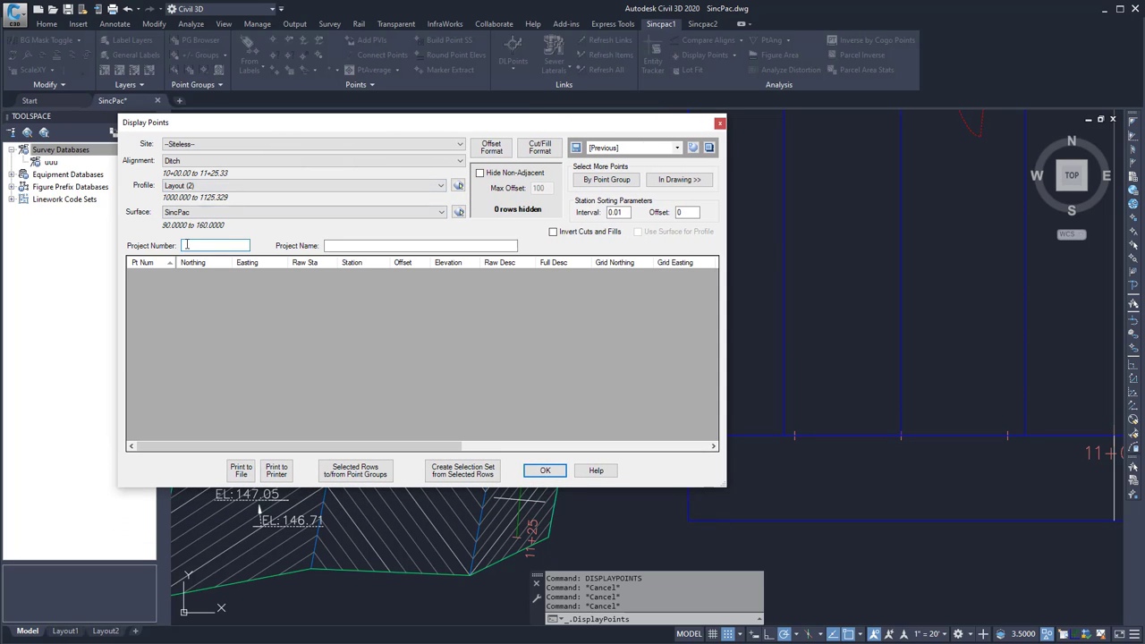
pyautogui.write('123456')
pyautogui.click(332, 247)
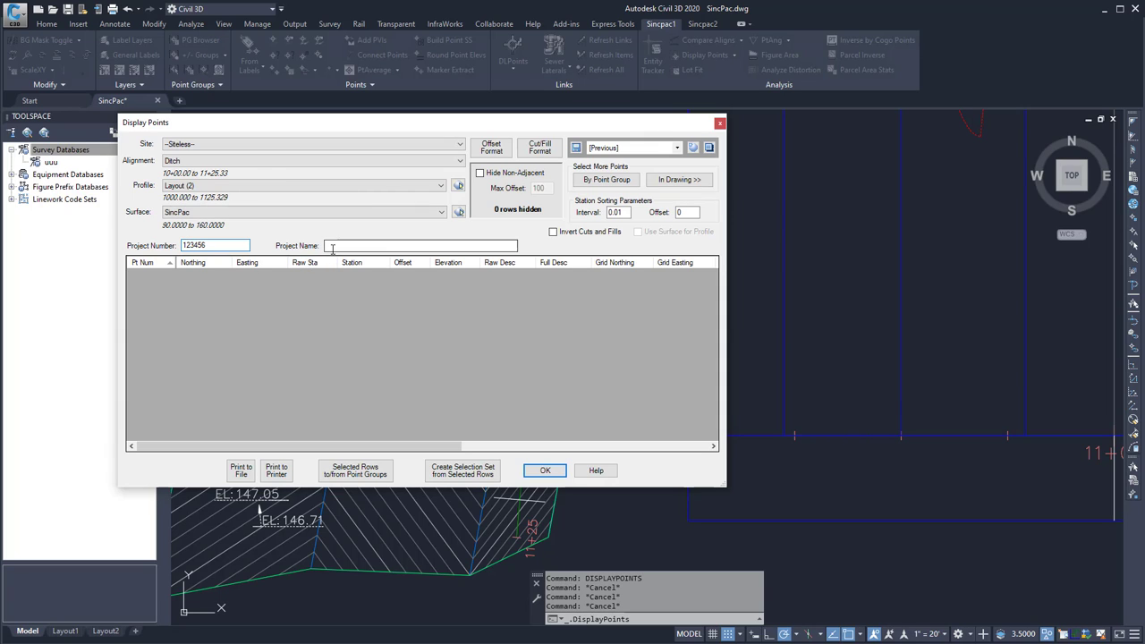
pyautogui.write('Pr')
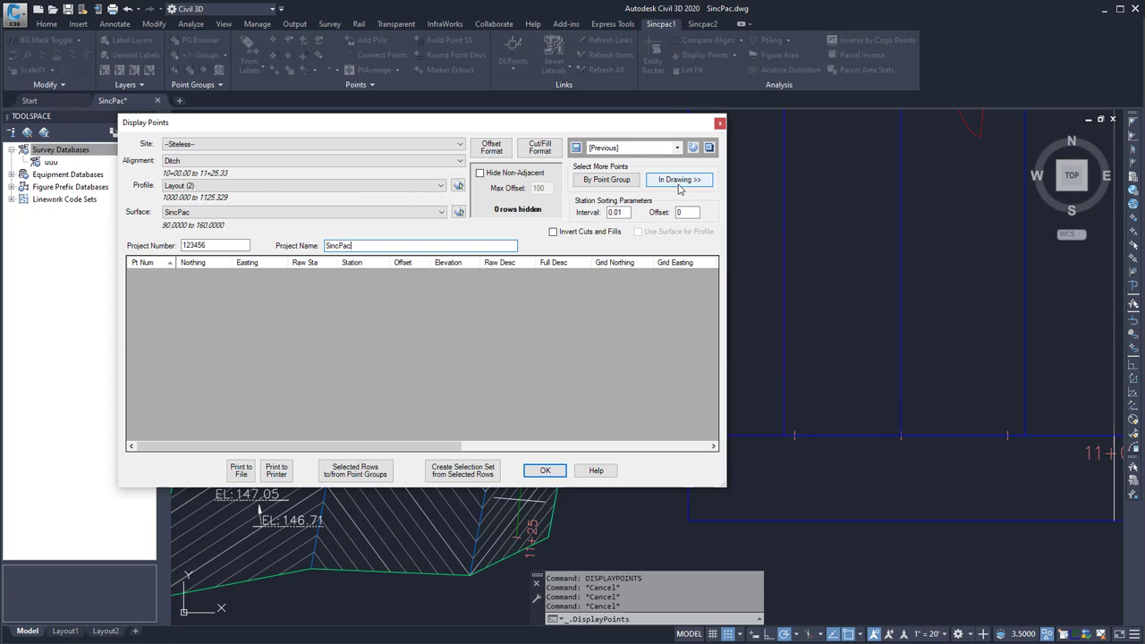
# Load the points of the _All Points and Test_Different point groups into the table
pyautogui.click(607, 180)
pyautogui.click(504, 310)
pyautogui.click(504, 329)
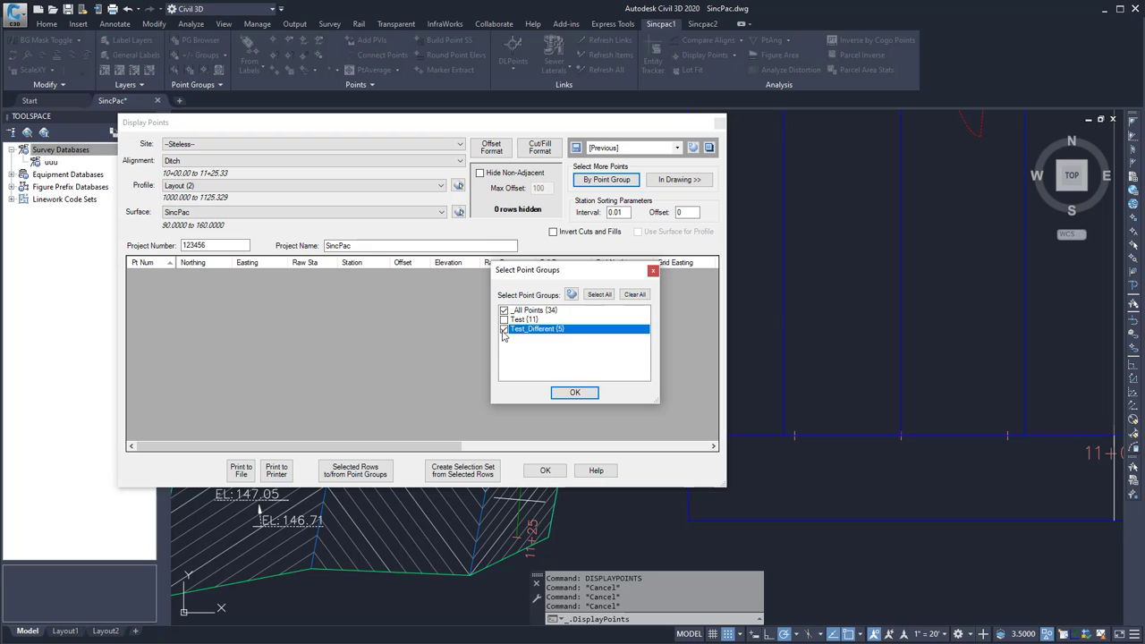
pyautogui.click(573, 394)
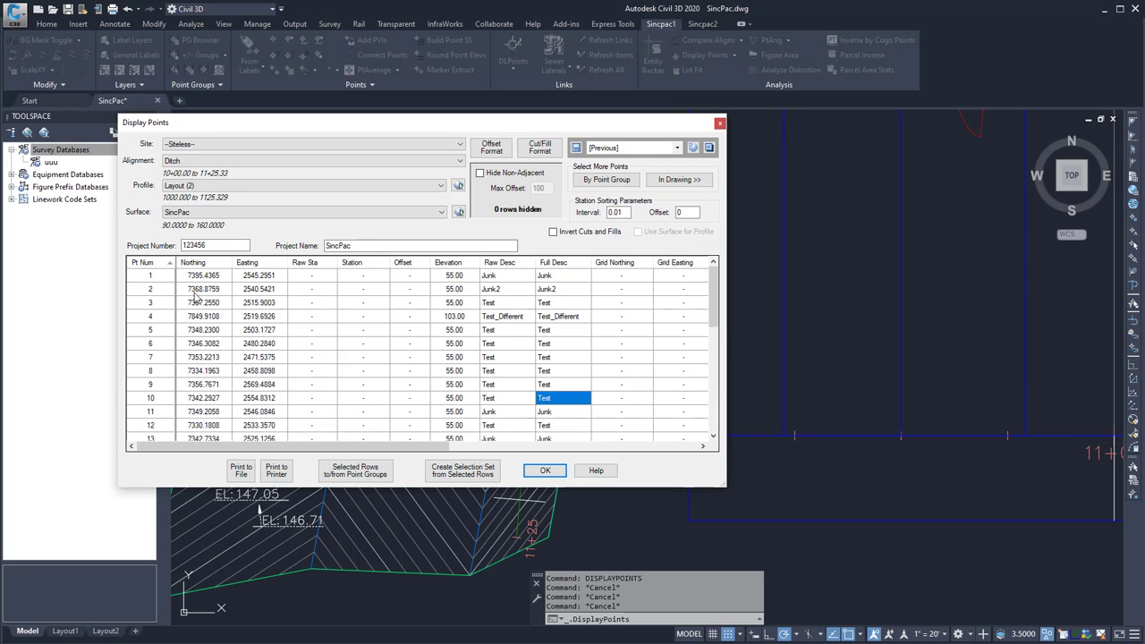
# Examine the listed points' coordinates, stations, offsets and descriptions, along with the station sorting interval and offset
pyautogui.click(196, 277)
pyautogui.click(259, 281)
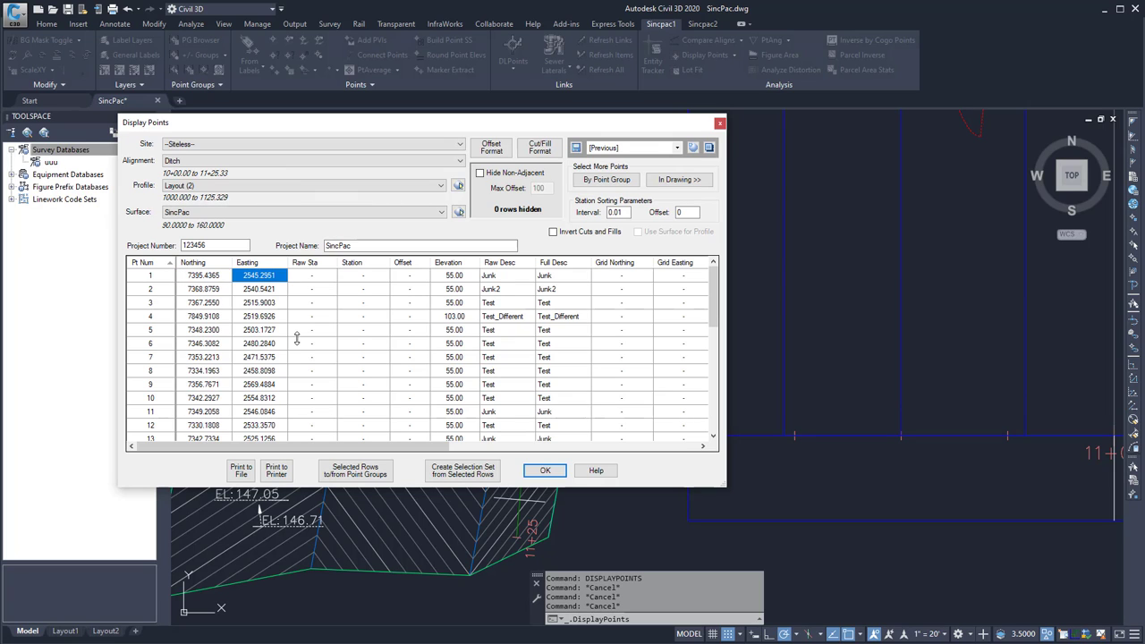
pyautogui.click(326, 280)
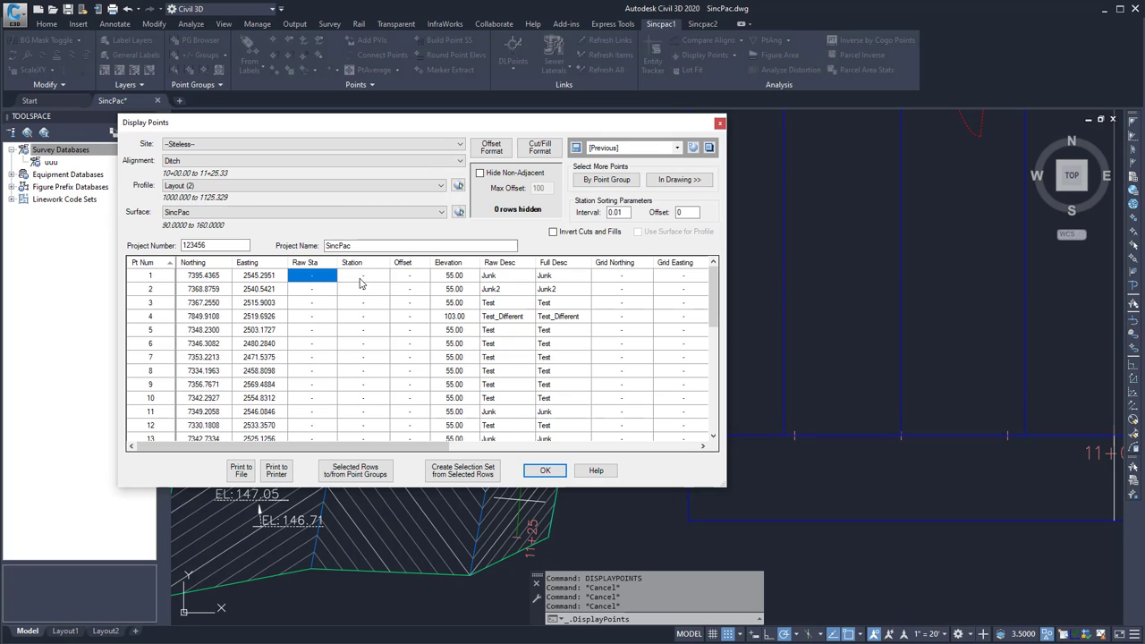
pyautogui.click(361, 282)
pyautogui.click(404, 279)
pyautogui.scroll(-7, 456, 338)
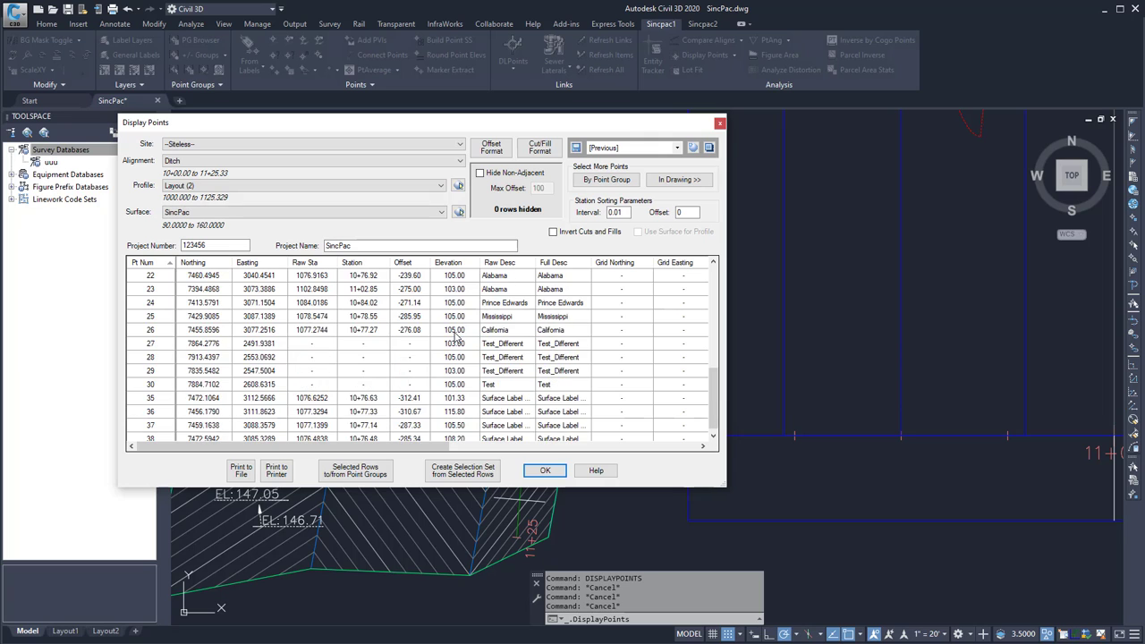
pyautogui.scroll(7, 456, 337)
pyautogui.scroll(-3, 456, 337)
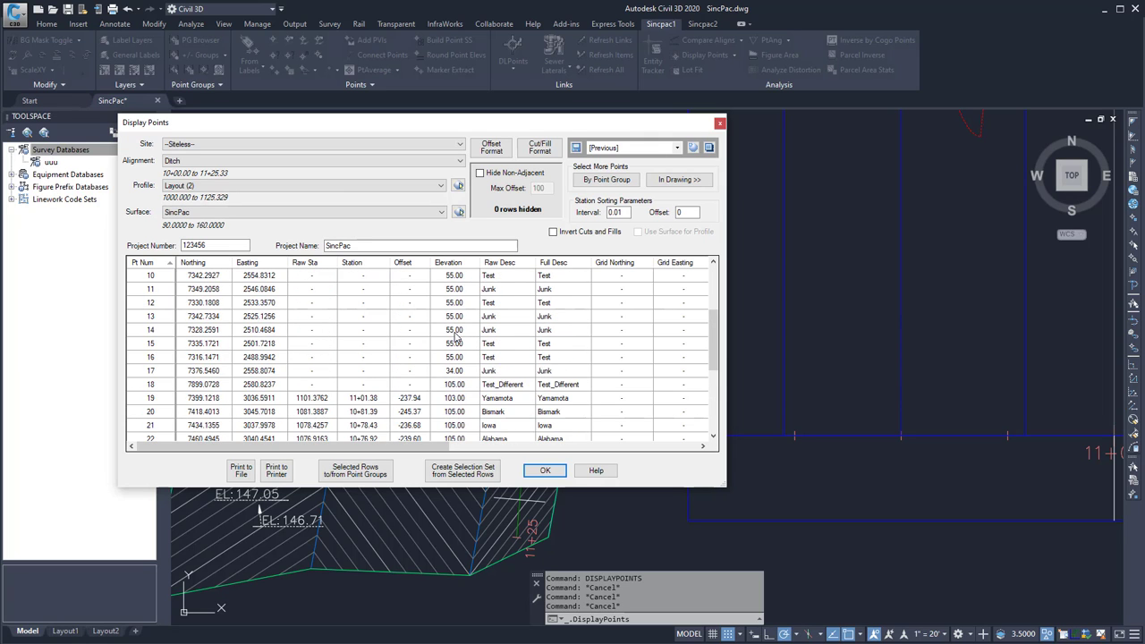
pyautogui.scroll(-1, 457, 338)
pyautogui.click(327, 360)
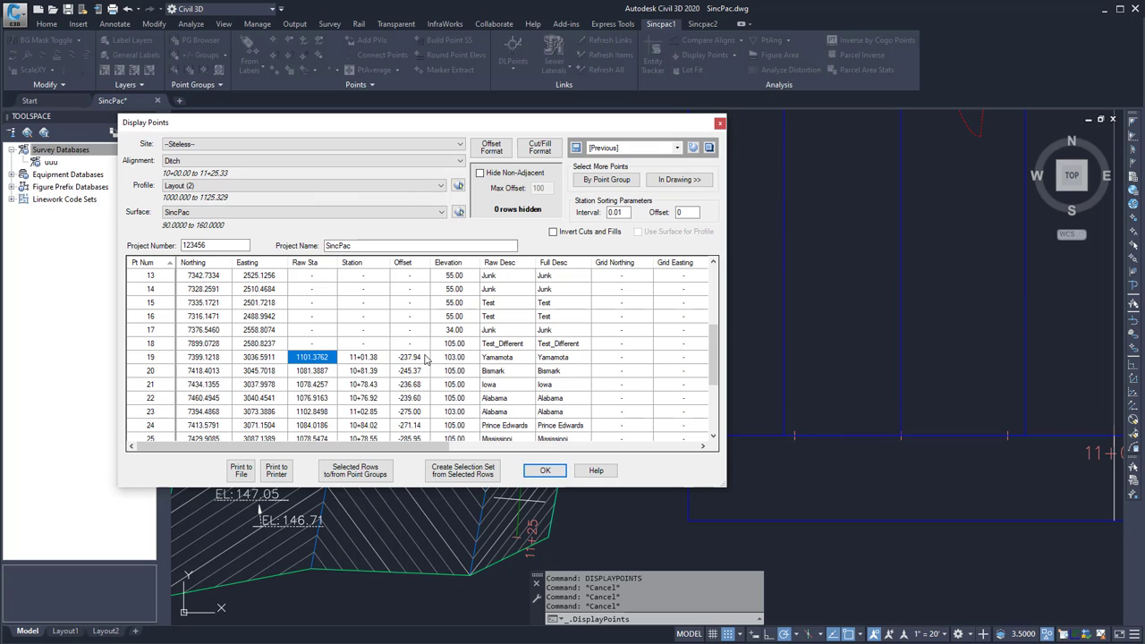
pyautogui.scroll(-1, 414, 380)
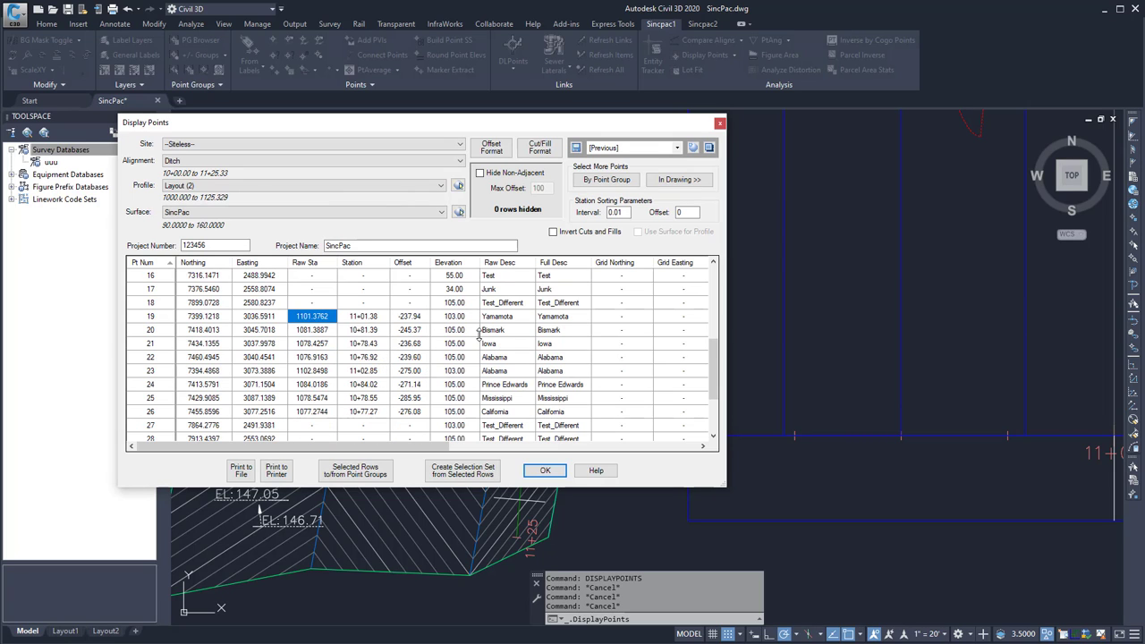
pyautogui.click(516, 320)
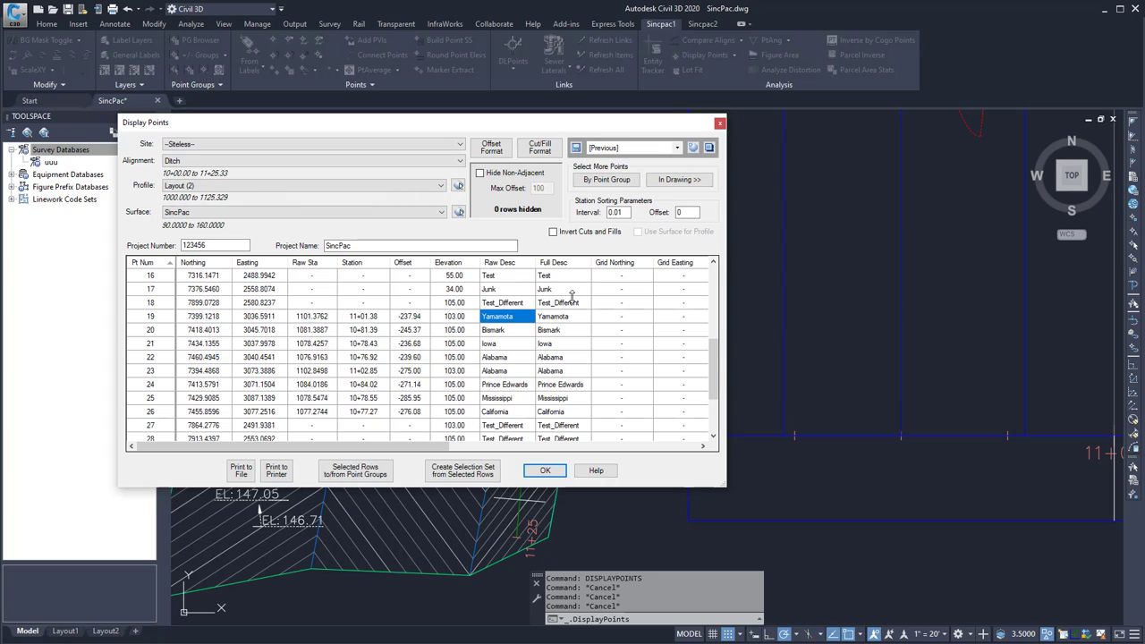
pyautogui.click(577, 331)
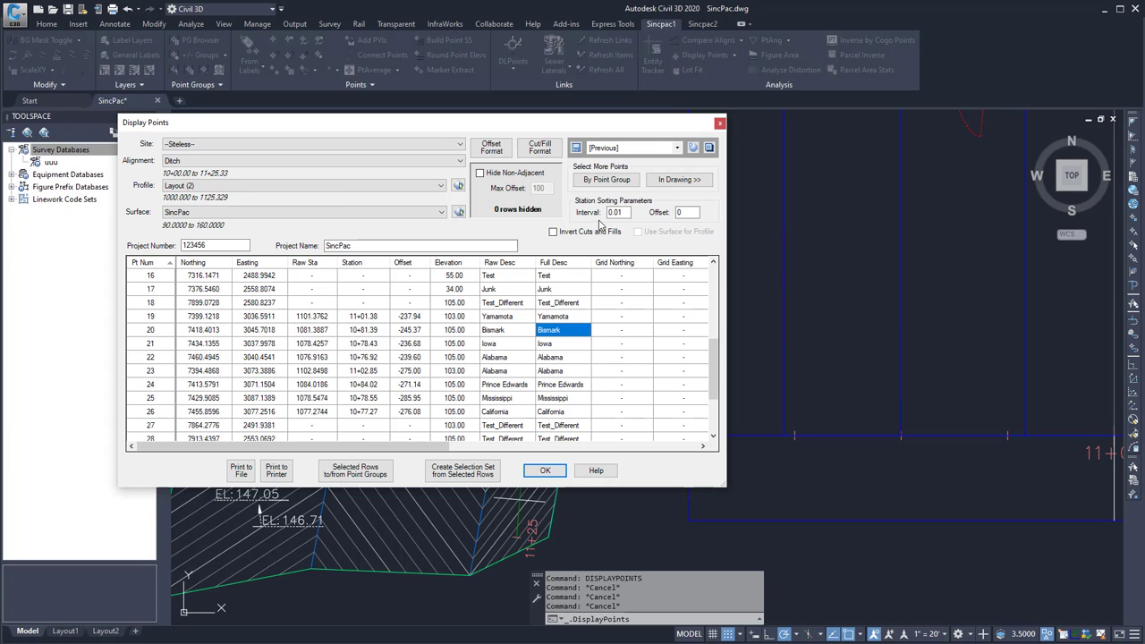
pyautogui.moveTo(605, 207)
pyautogui.click(621, 212)
pyautogui.click(685, 213)
# Widen the table to show the cut/fill columns and try Invert Cuts and Fills, switching it off again
pyautogui.moveTo(727, 327); pyautogui.dragTo(1119, 310)
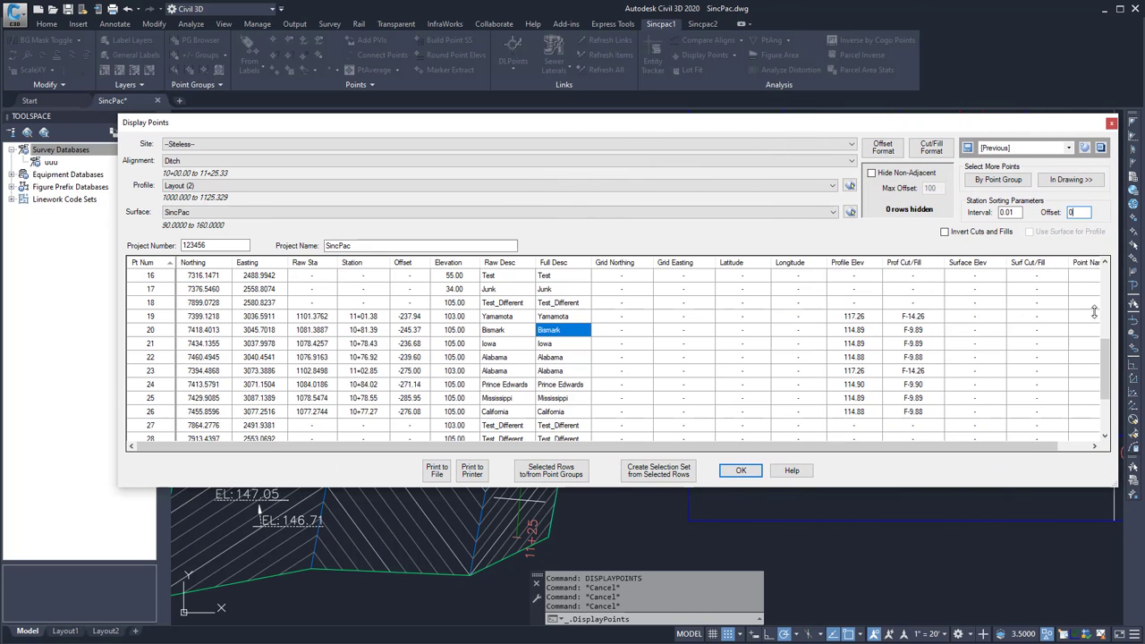
pyautogui.click(976, 232)
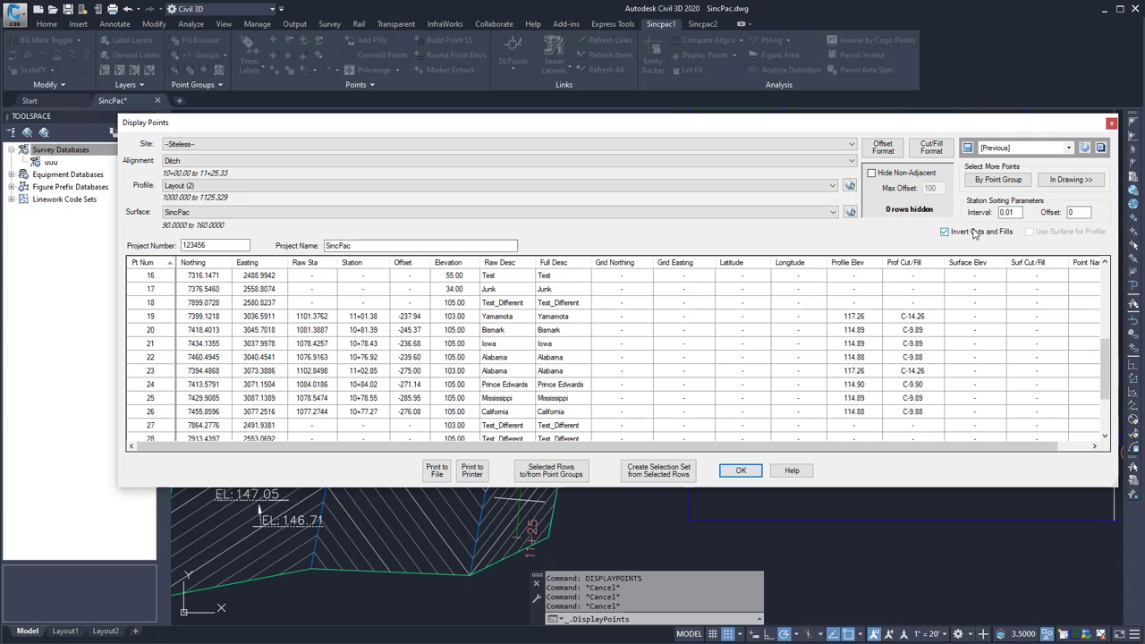
pyautogui.click(966, 232)
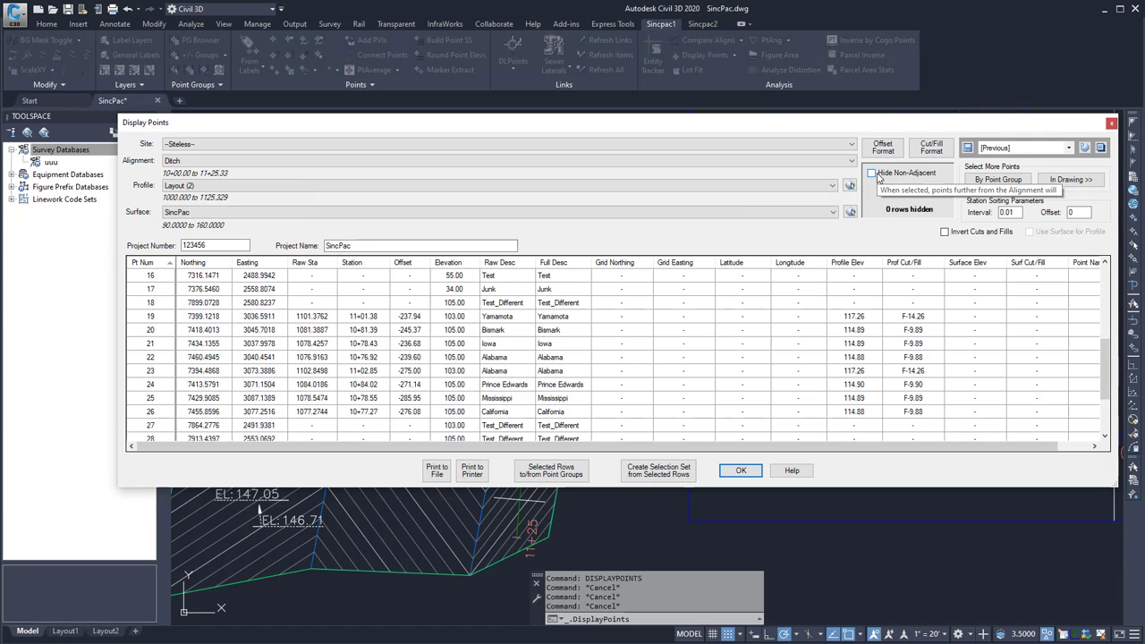
# Hide the points not adjacent to the alignment, using a maximum offset of 100000
pyautogui.click(873, 173)
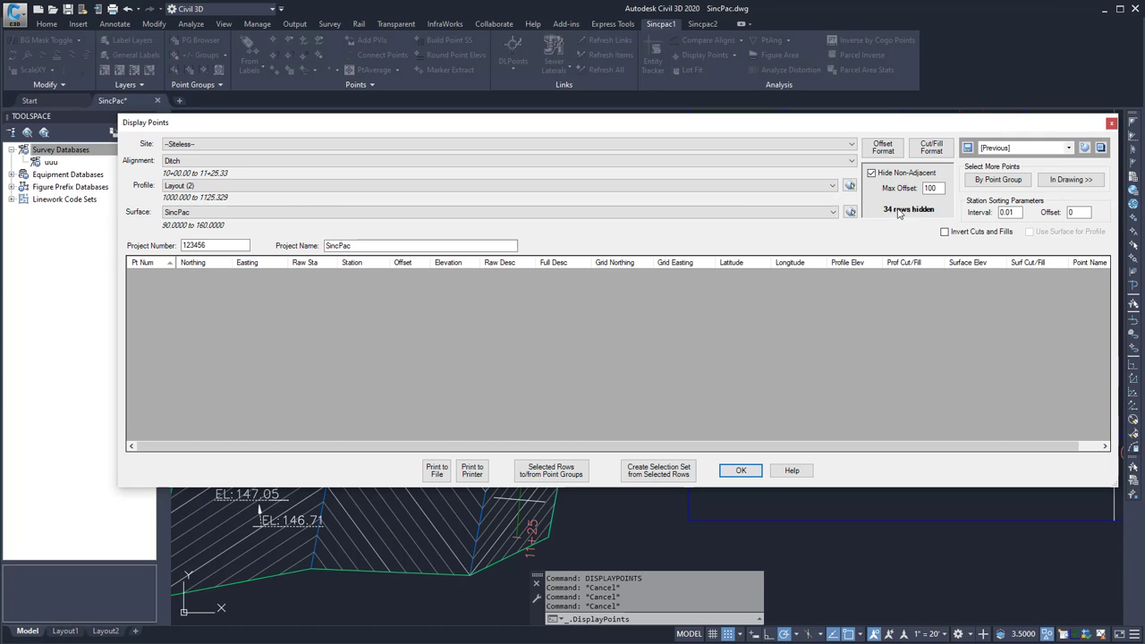
pyautogui.click(939, 189)
pyautogui.write('000')
pyautogui.press('Tab')
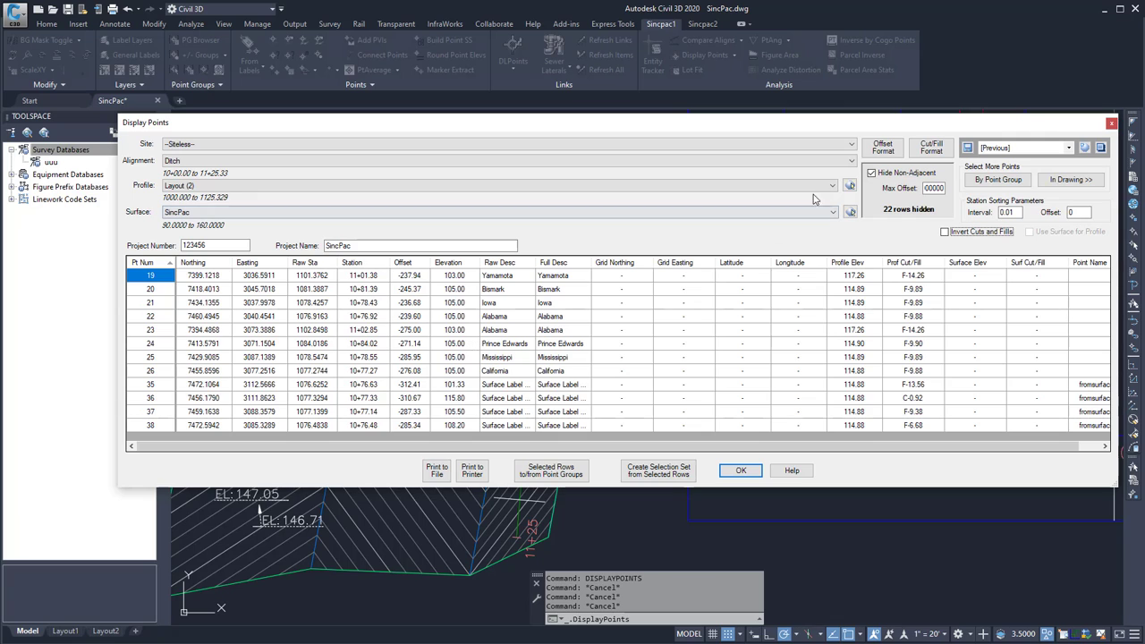
# Format the offsets without negative numbers for left offsets, appending LT as the left string and RT as the right string
pyautogui.click(883, 149)
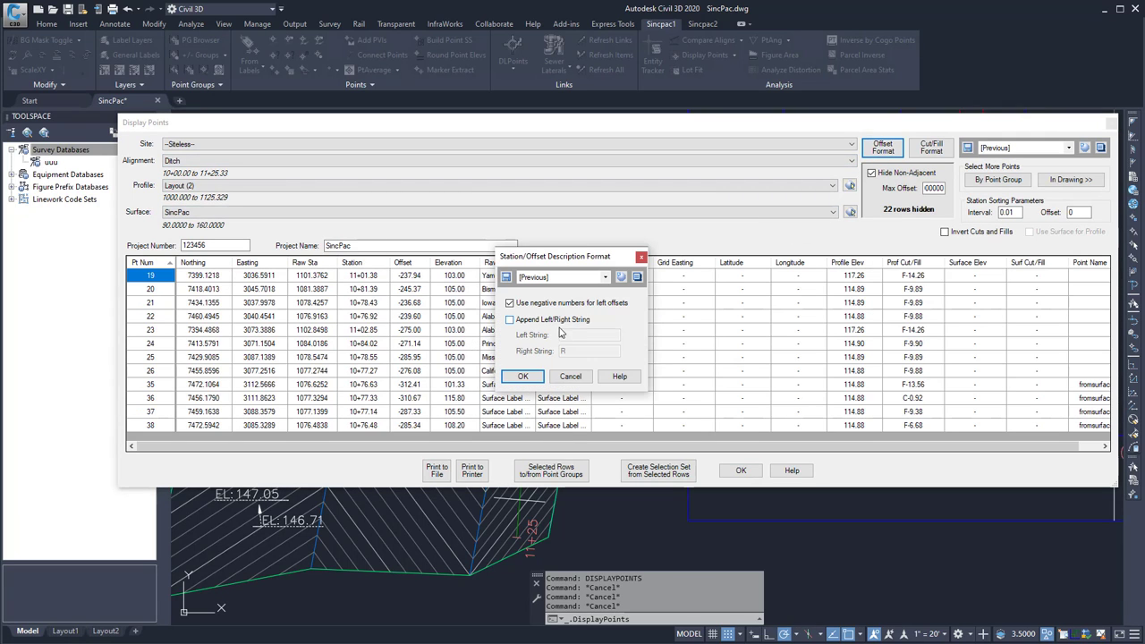
pyautogui.click(535, 323)
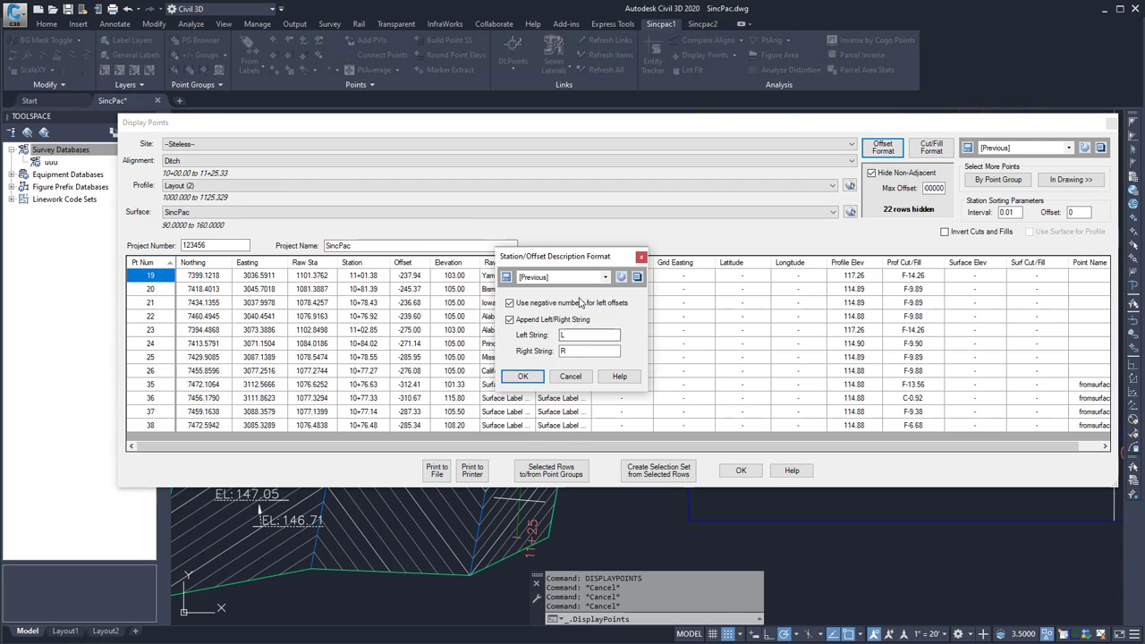
pyautogui.click(611, 306)
pyautogui.click(588, 336)
pyautogui.click(588, 350)
pyautogui.click(606, 278)
pyautogui.click(606, 278)
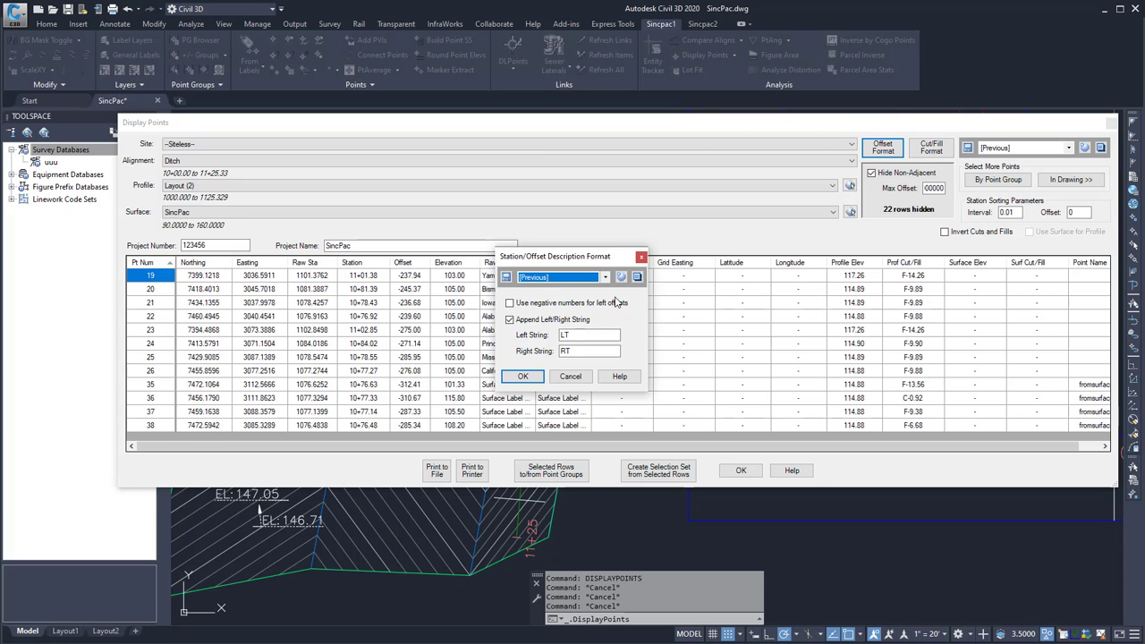
pyautogui.click(524, 377)
# Check the cut/fill format and shading settings and accept them as they are
pyautogui.click(931, 148)
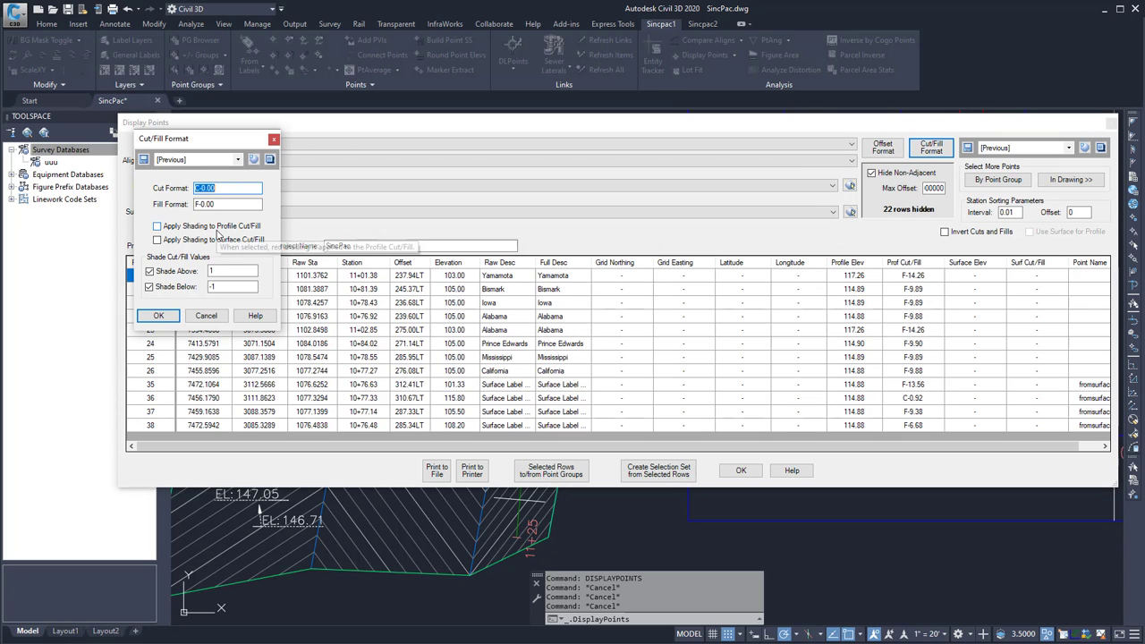
pyautogui.click(158, 315)
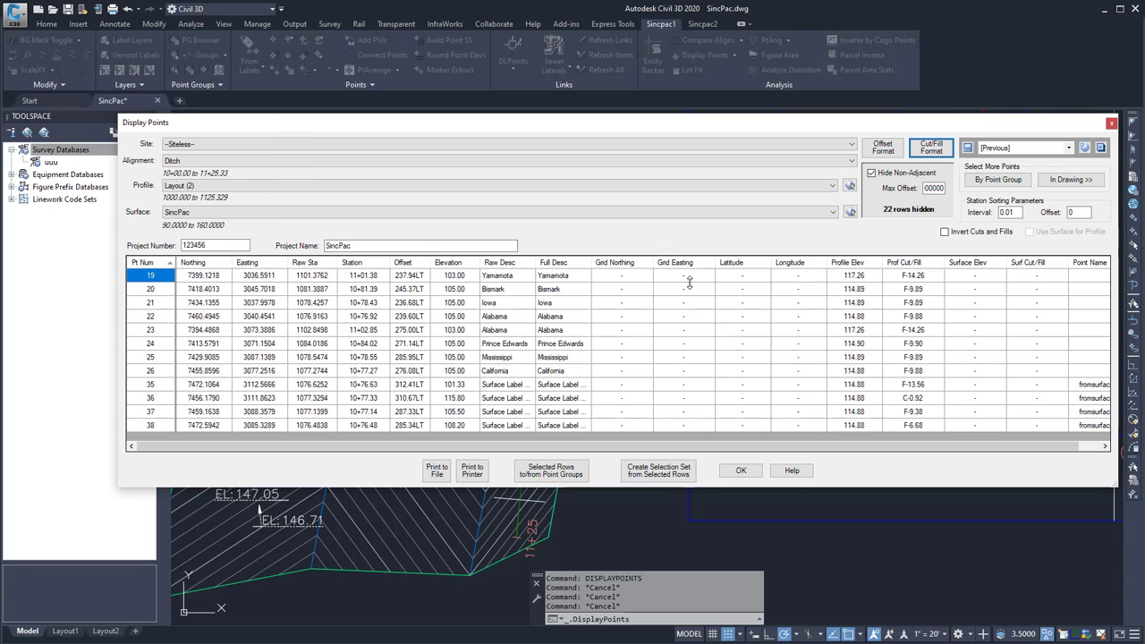
# Review the options for printing the point table to a file and to a printer, cancelling both
pyautogui.click(437, 470)
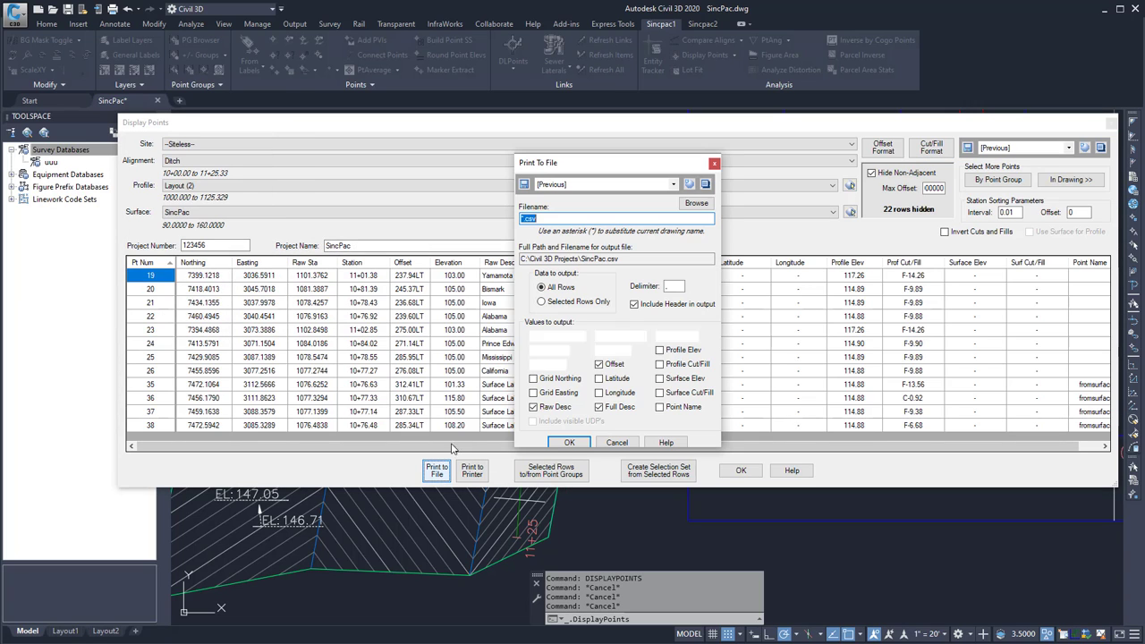
pyautogui.click(528, 219)
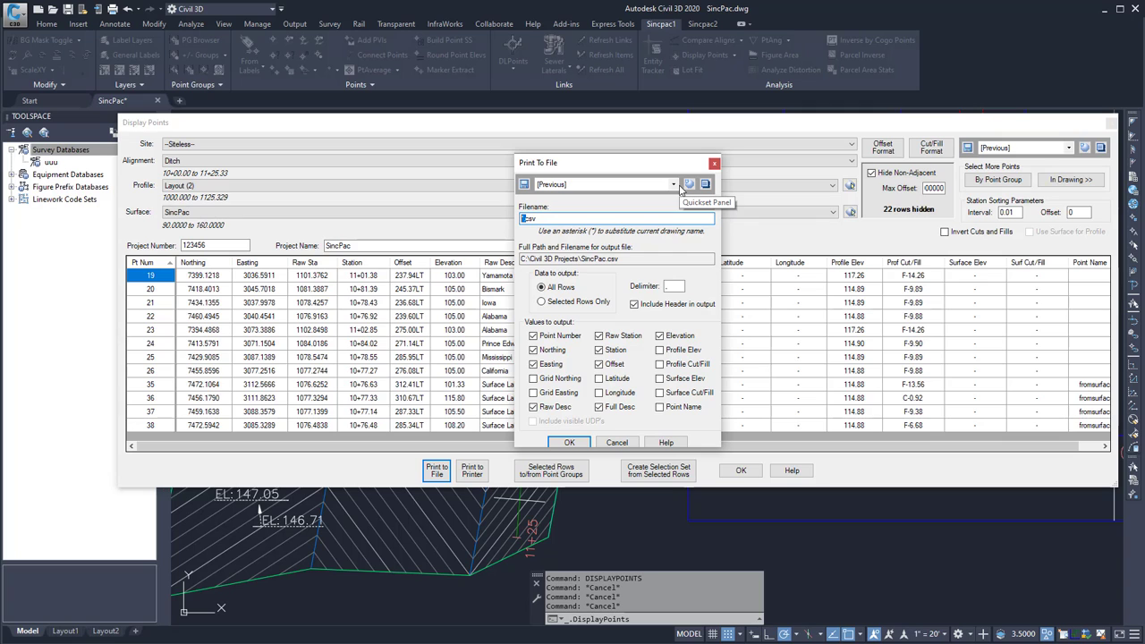
pyautogui.click(616, 442)
pyautogui.click(473, 470)
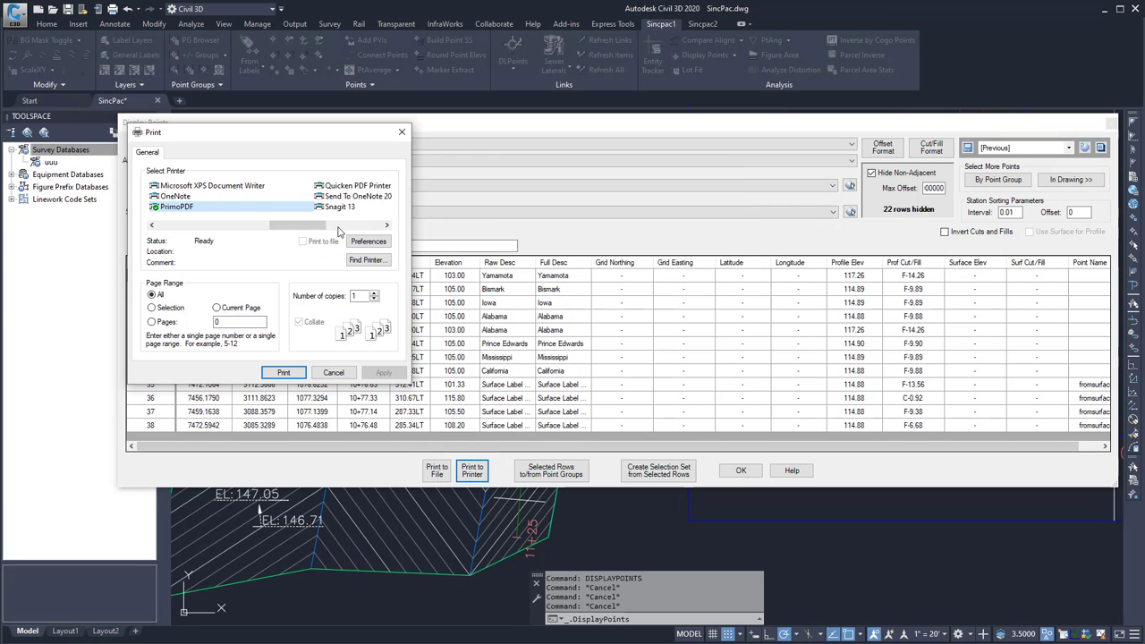
pyautogui.click(336, 374)
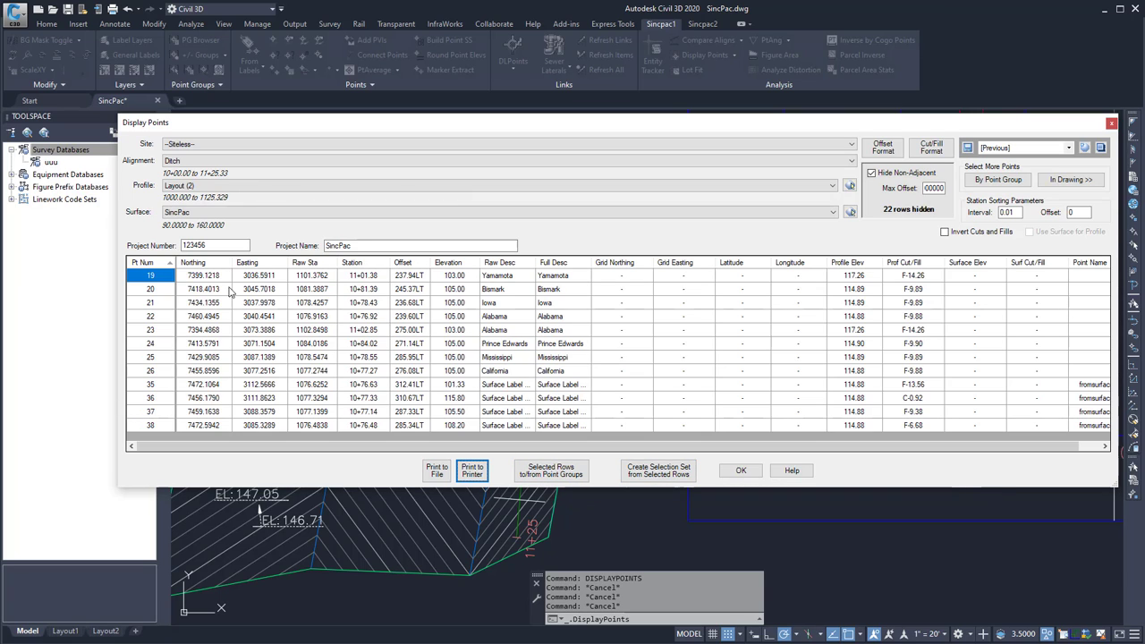
# Select the rows for points 21 to 26 and review the options for adding them to point groups, cancelling without changes
pyautogui.click(154, 304)
pyautogui.keyDown('shift'); pyautogui.click(149, 370); pyautogui.keyUp('shift')
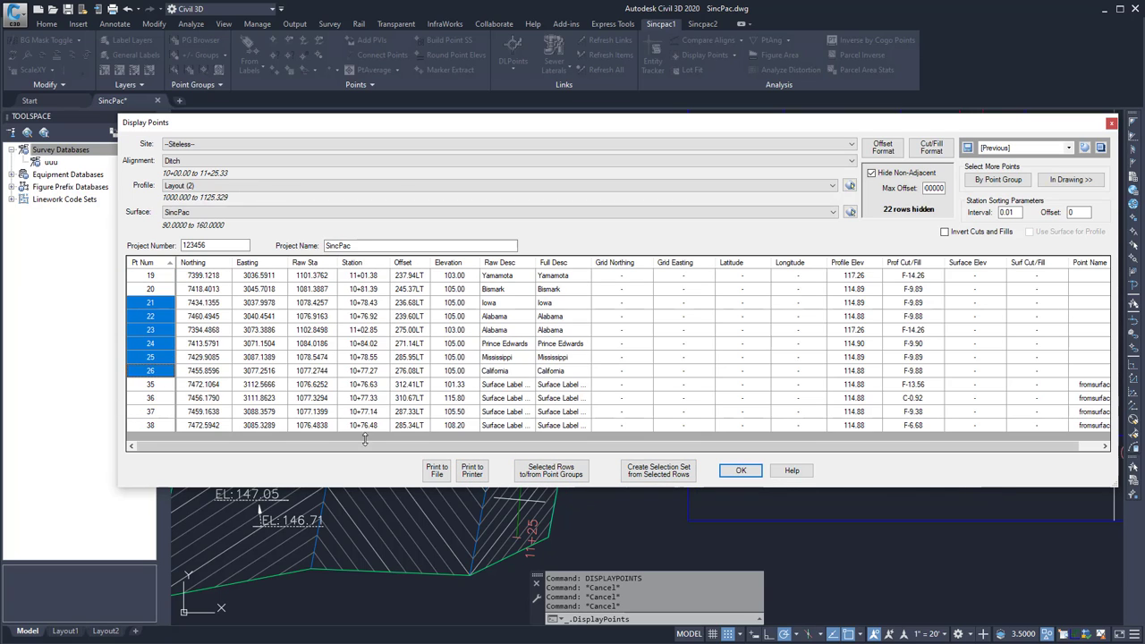
pyautogui.click(551, 471)
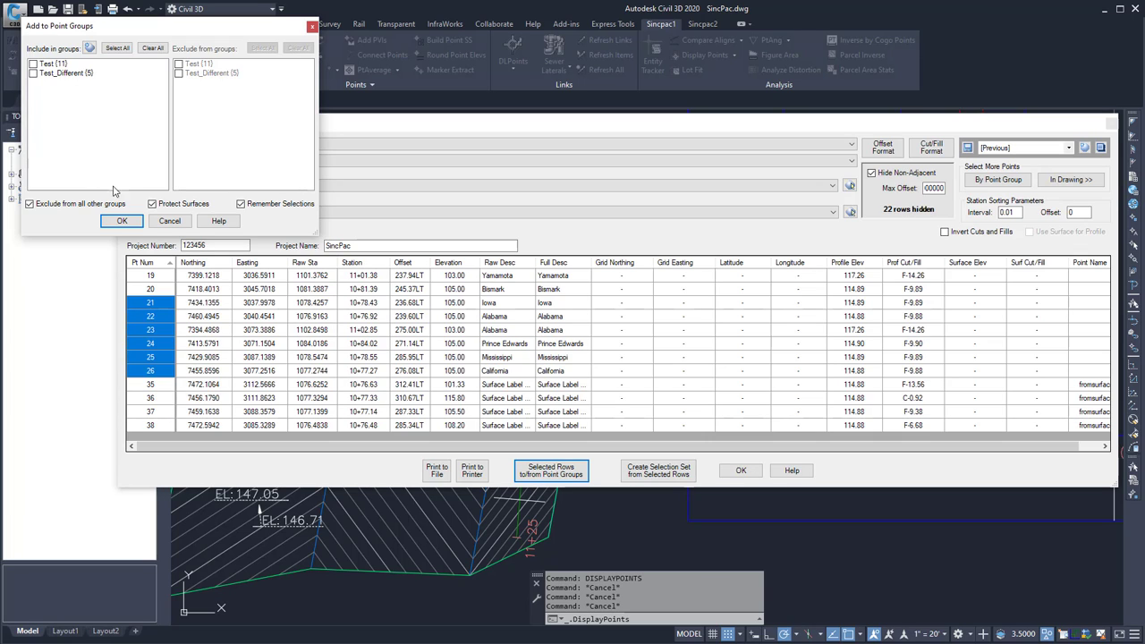
pyautogui.click(169, 222)
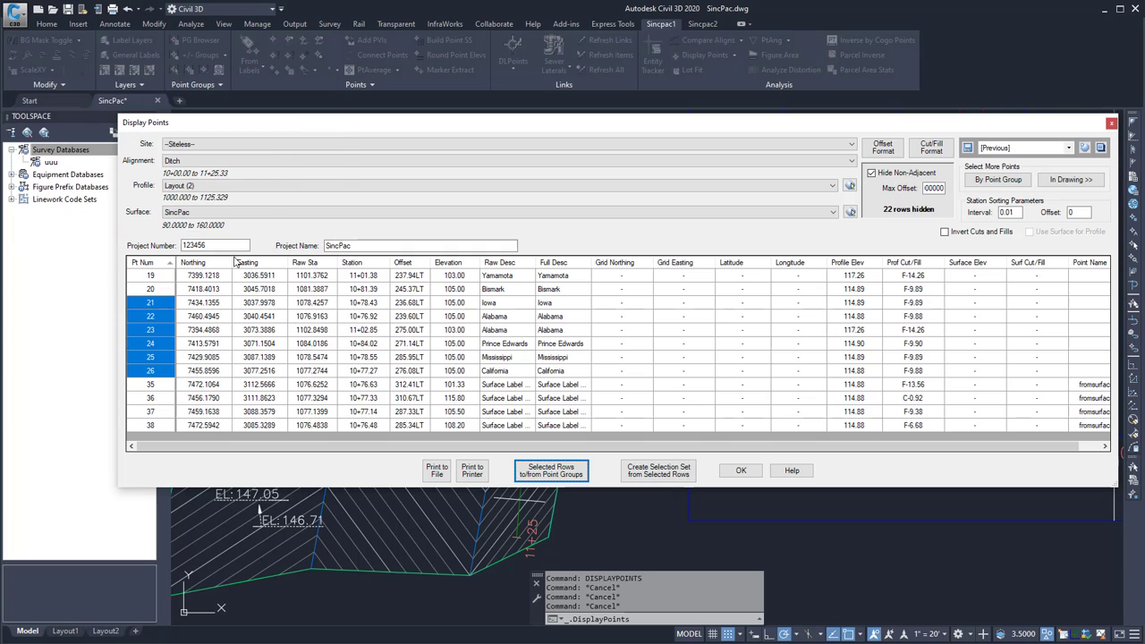
# Create a drawing selection set from the selected point rows, check its object properties, and clear the selection
pyautogui.click(658, 471)
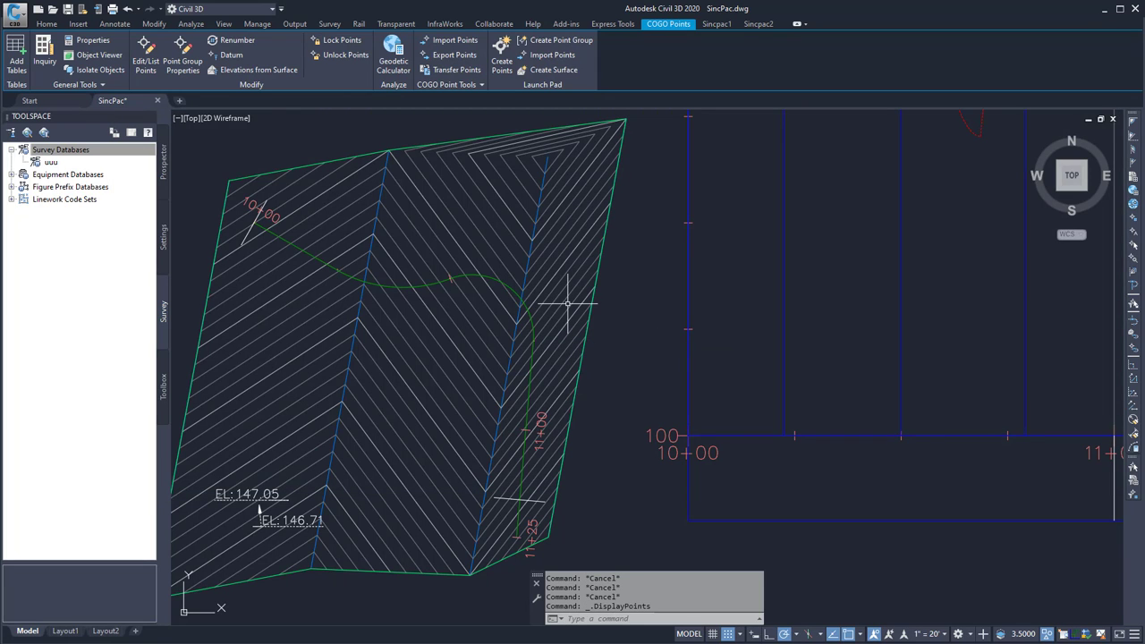
pyautogui.hotkey('ctrl', '1')
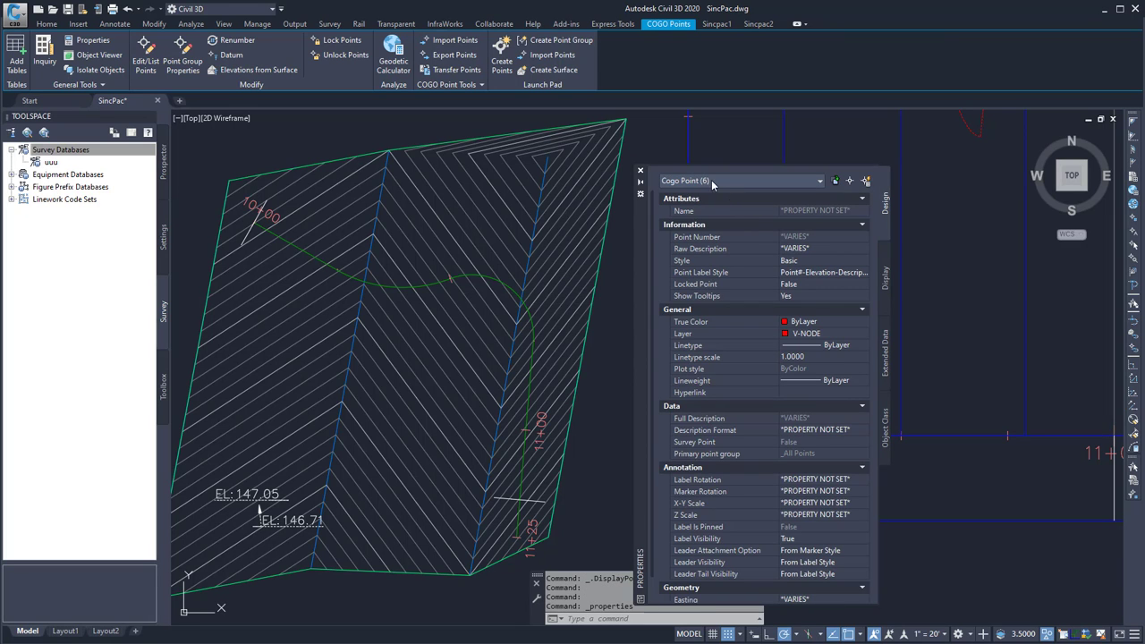
pyautogui.press('Escape')
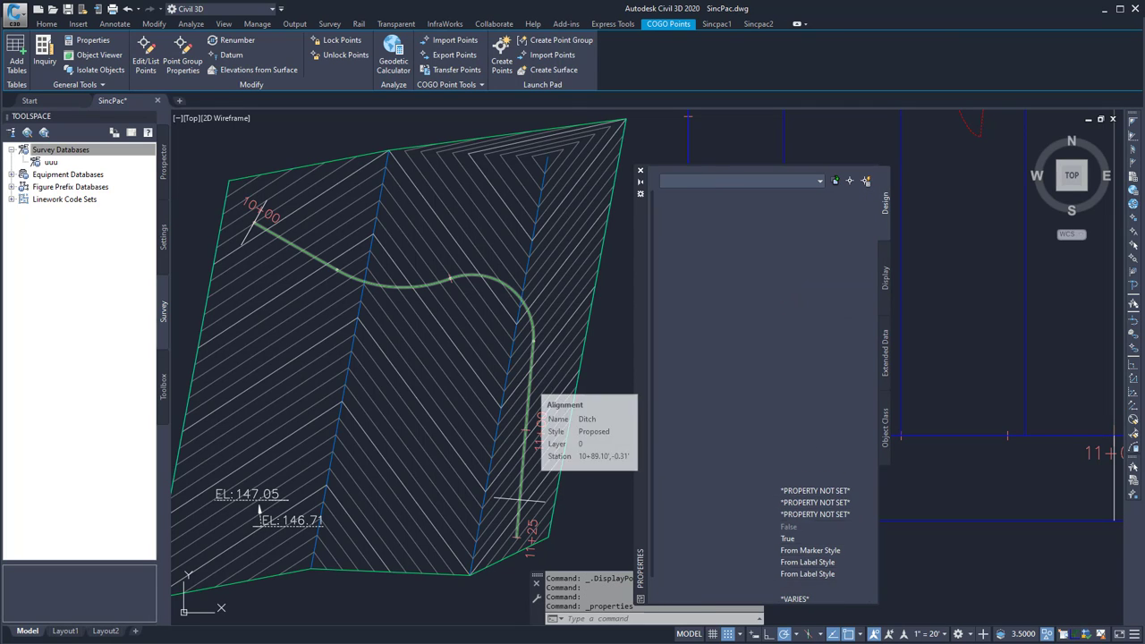
# Reopen the Display Points tool to view its options and close it
pyautogui.click(706, 55)
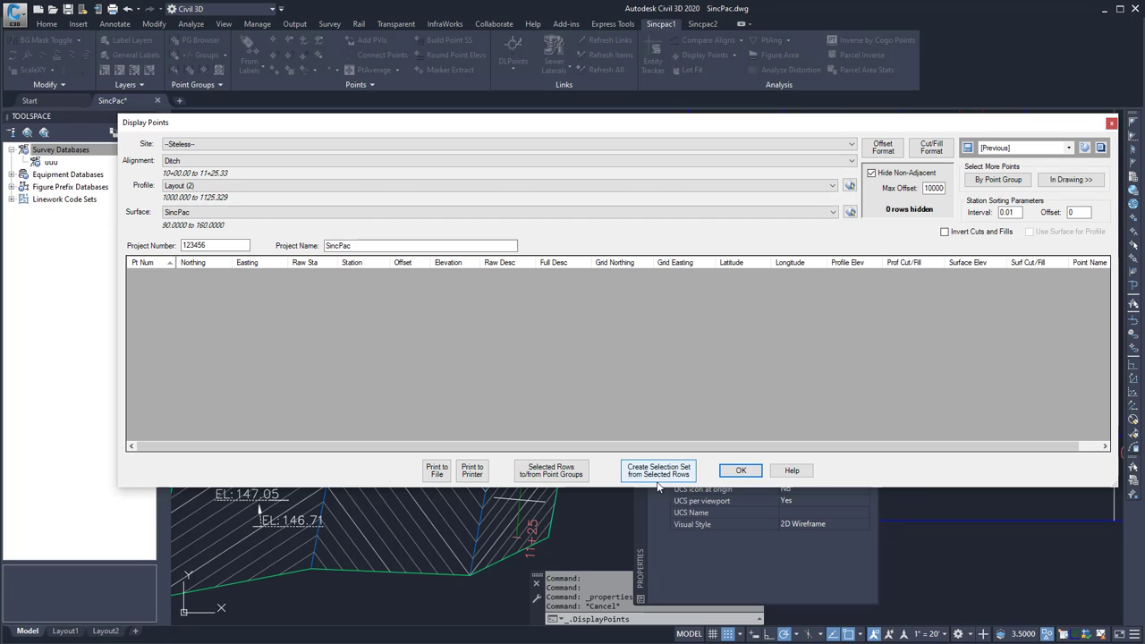
pyautogui.click(741, 471)
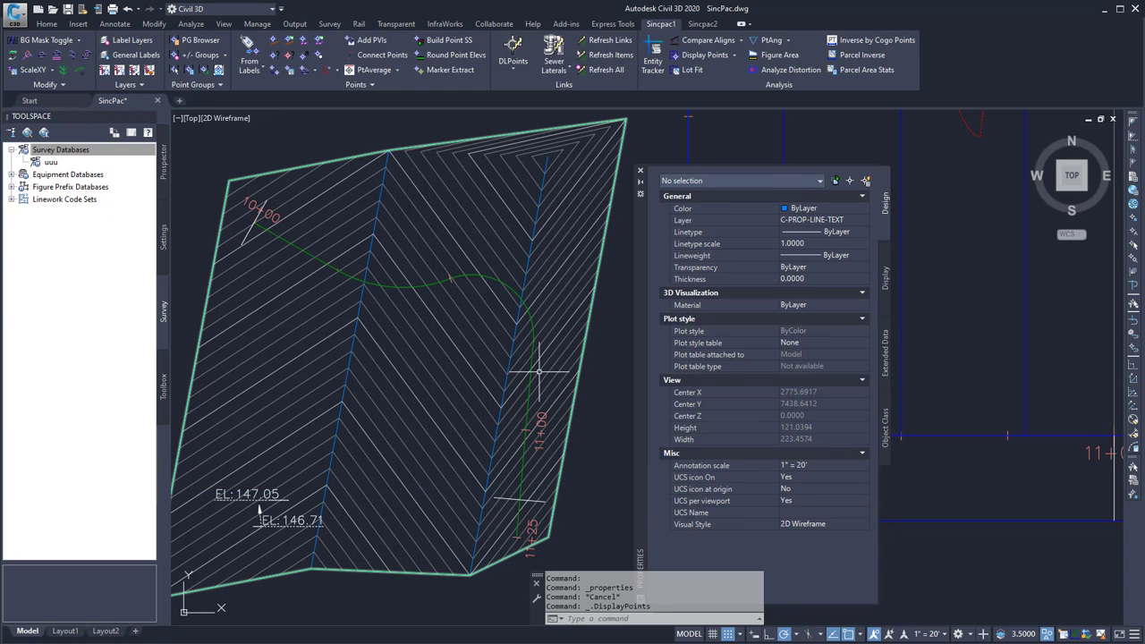